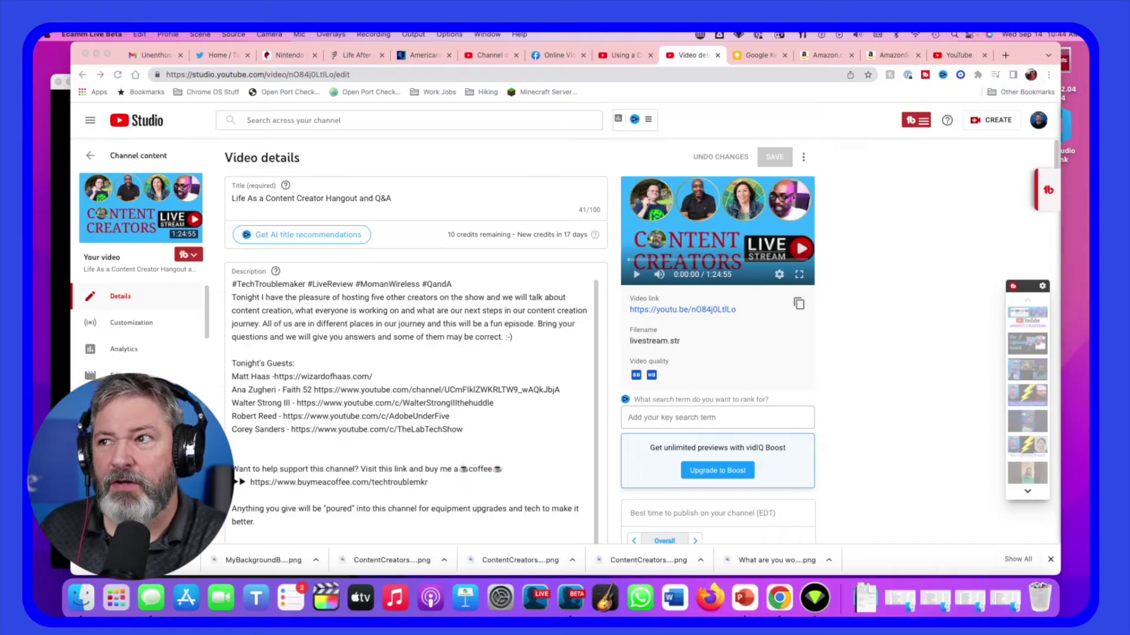
# Leave the live stream list and visit the channel's public page via the account menu.
pyautogui.click(668, 379)
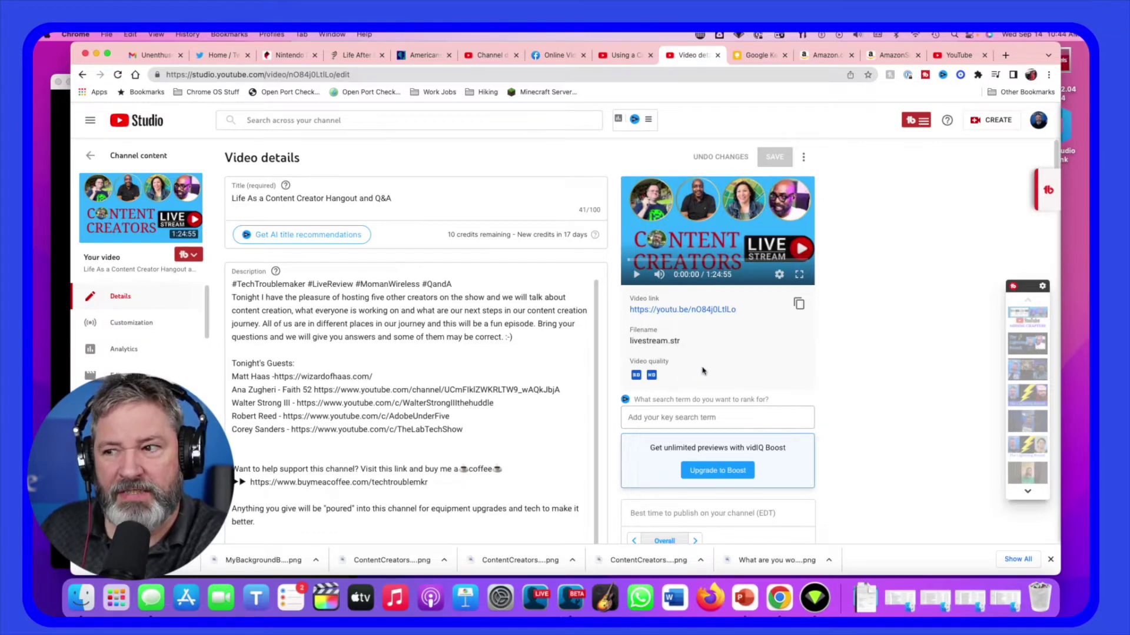
pyautogui.scroll(-3, 703, 370)
pyautogui.scroll(3, 703, 371)
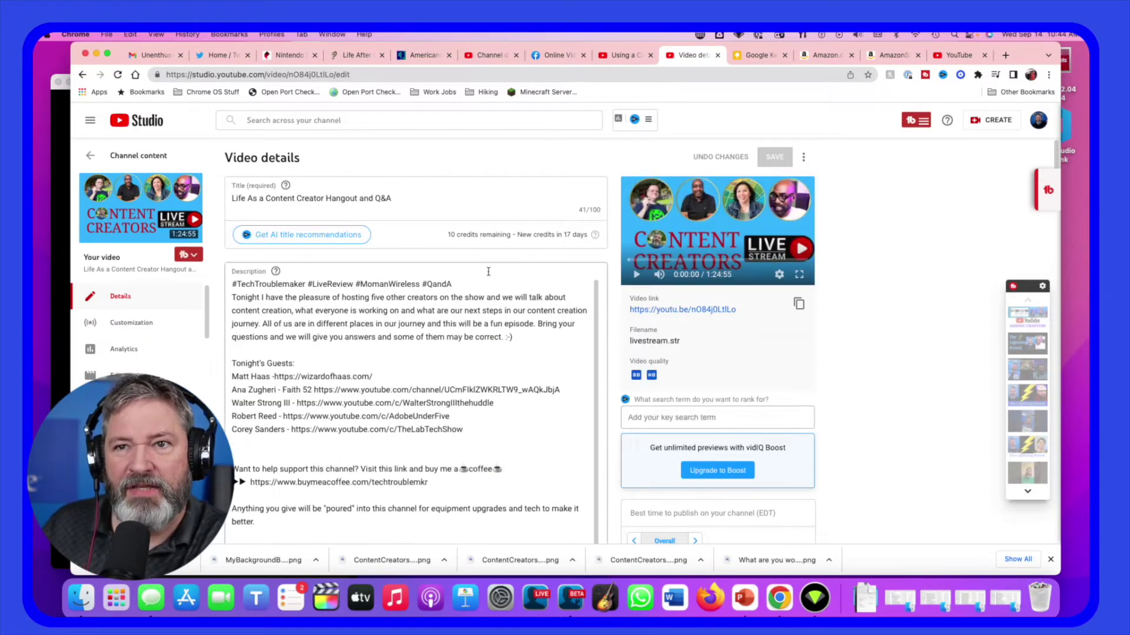
pyautogui.click(81, 158)
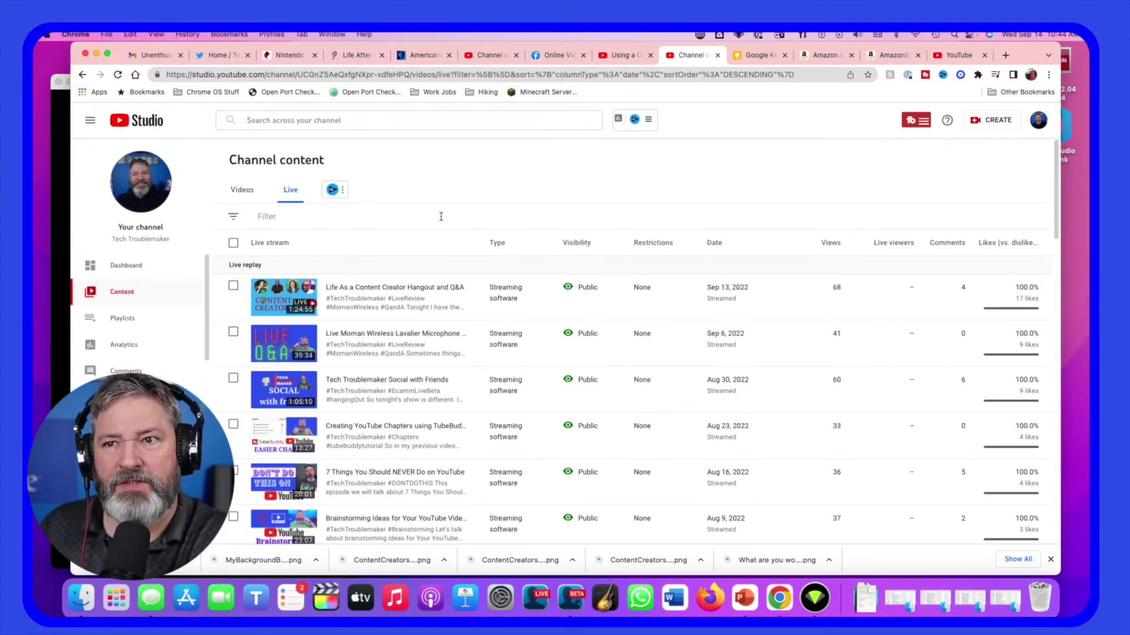
pyautogui.click(1038, 120)
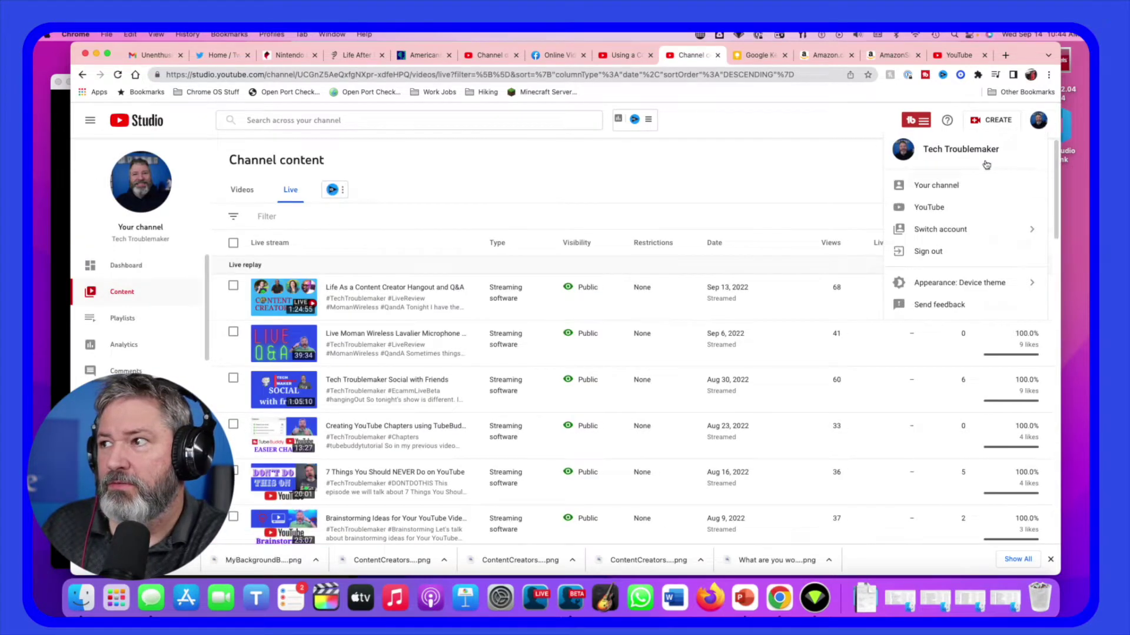
pyautogui.click(949, 186)
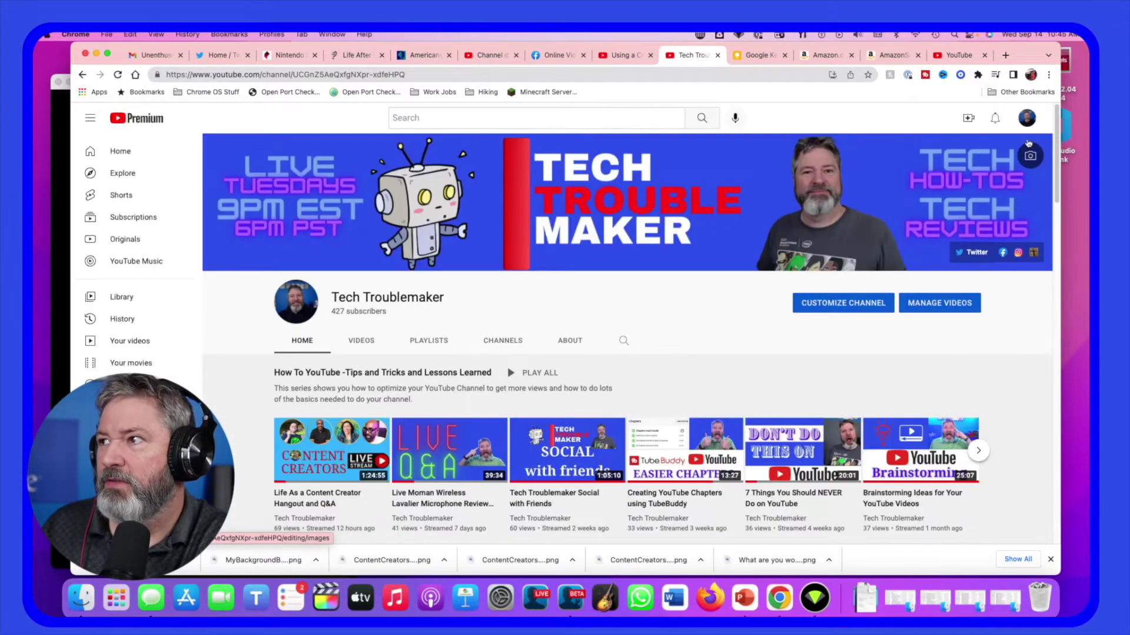
# Return to YouTube Studio and filter Content to show only Live streams.
pyautogui.click(1027, 119)
pyautogui.click(923, 196)
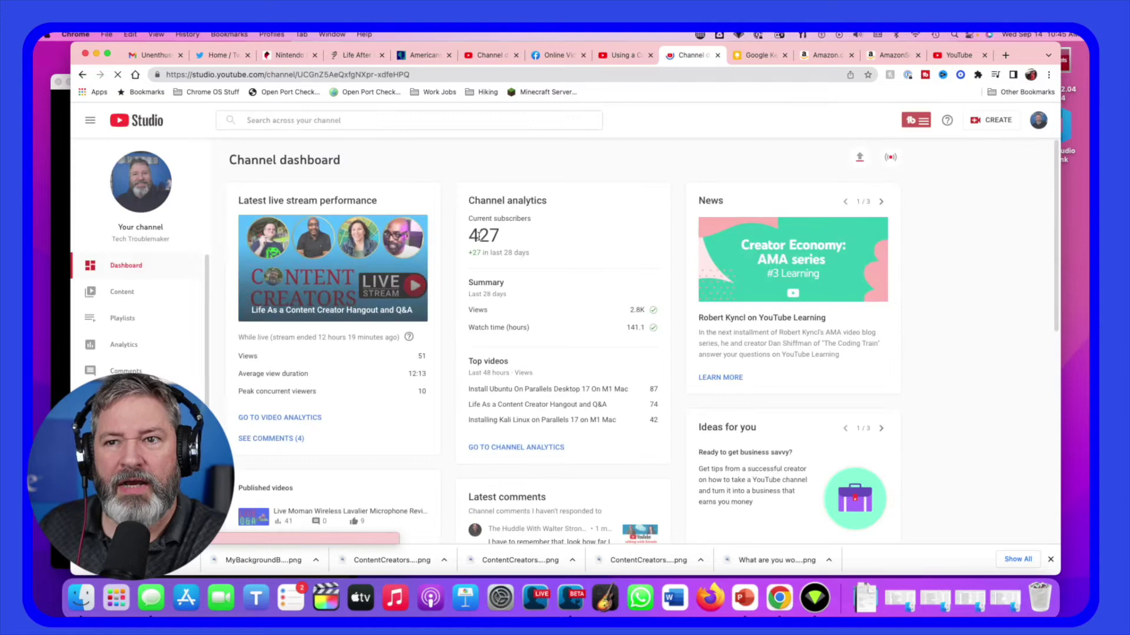
pyautogui.click(133, 294)
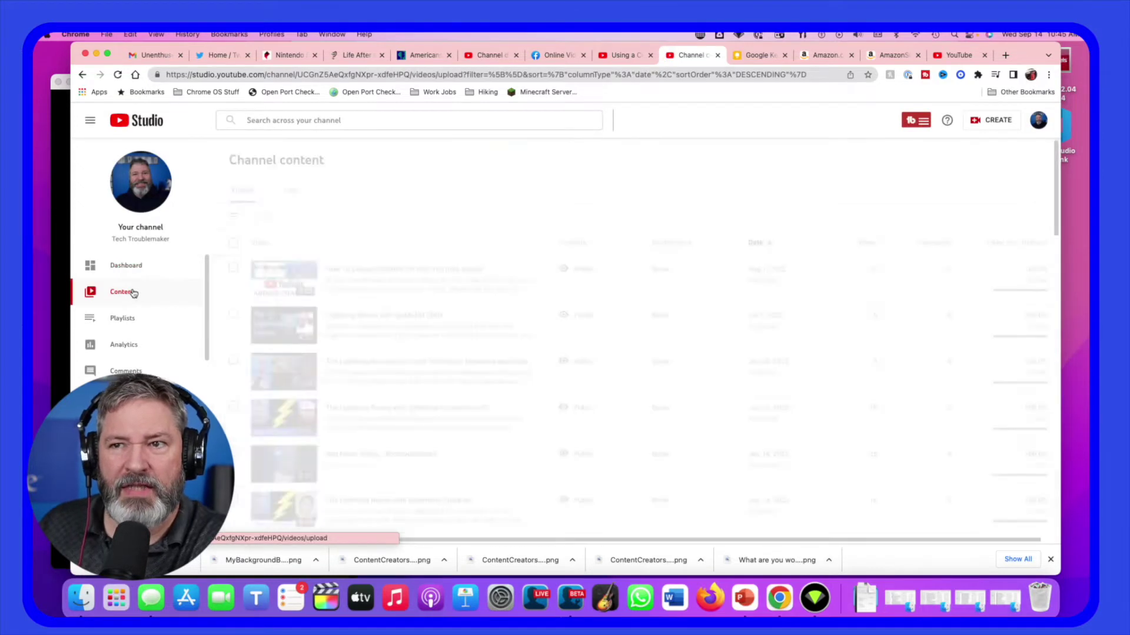
pyautogui.click(294, 191)
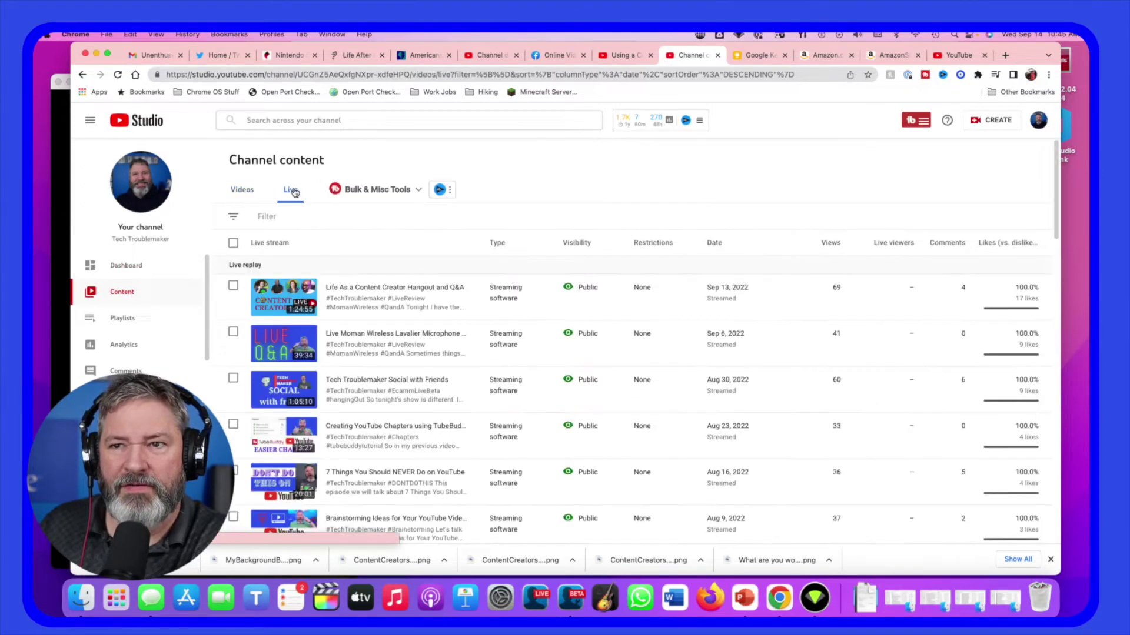
# Open the Life As a Content Creator Hangout and Q&A stream's details and end screen editor.
pyautogui.click(334, 313)
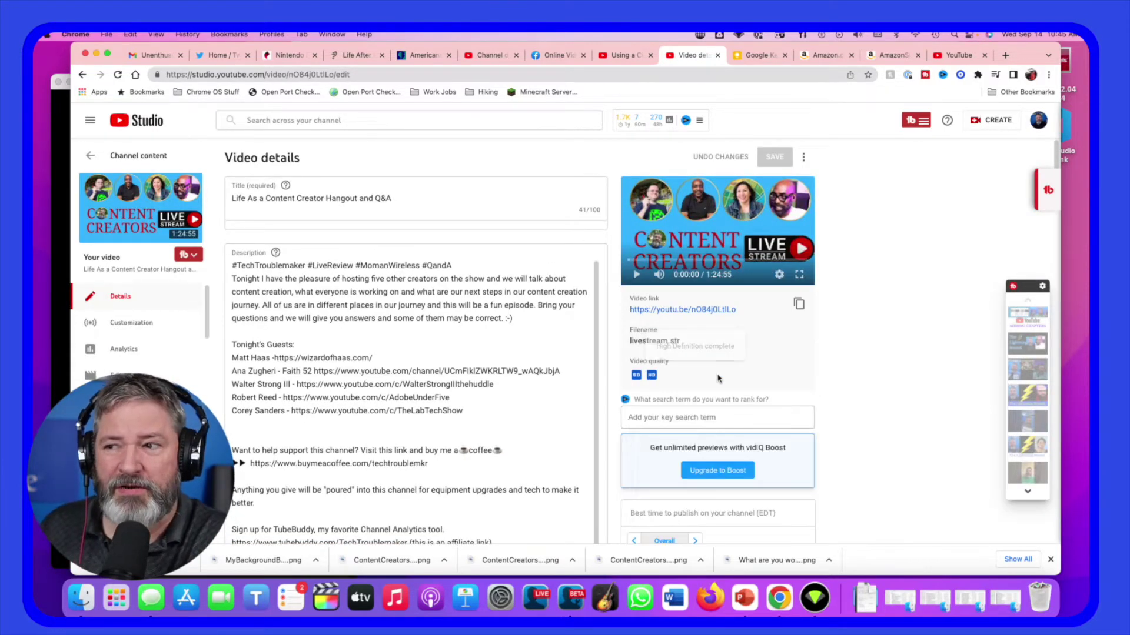
pyautogui.scroll(-5, 775, 371)
pyautogui.scroll(-5, 795, 379)
pyautogui.scroll(-5, 836, 380)
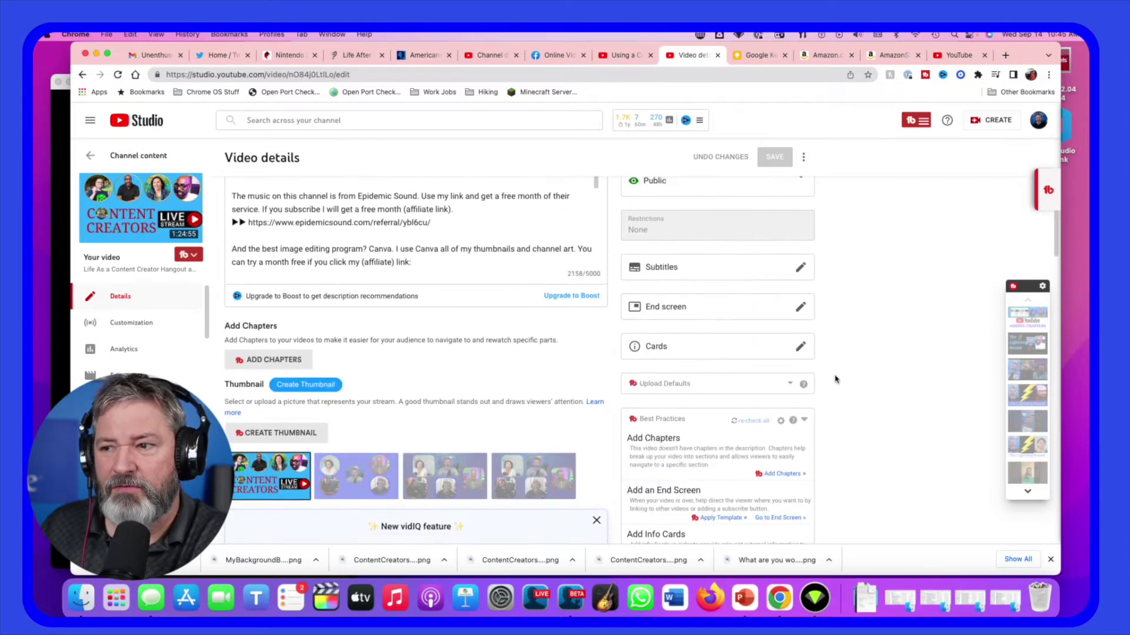
pyautogui.click(800, 308)
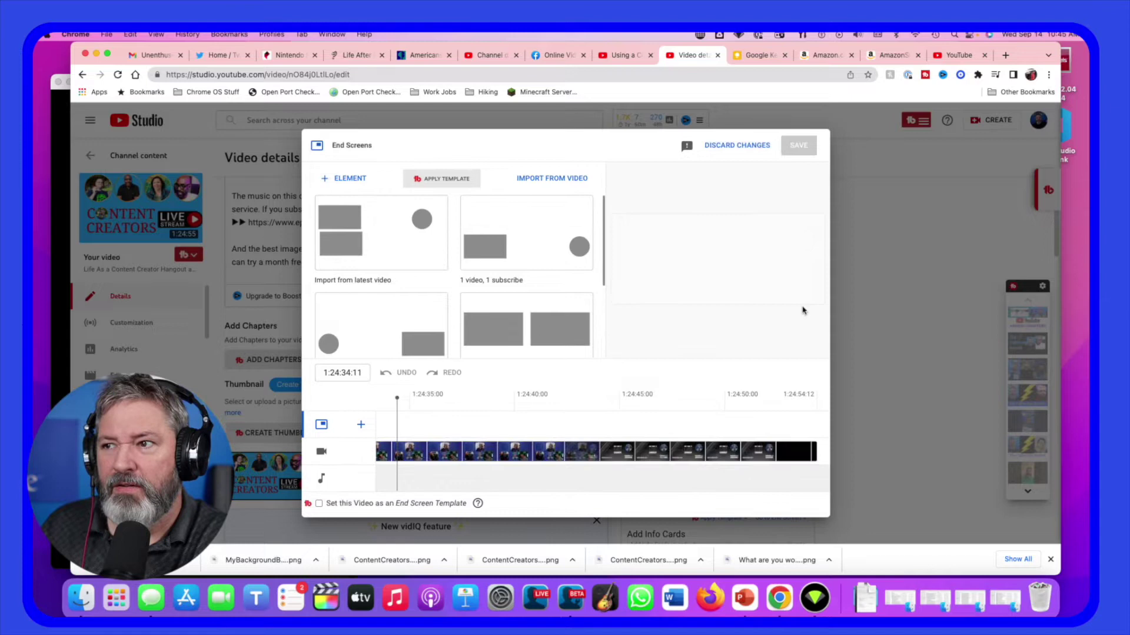
# Position the end screen timeline playhead on the stream's outro, slightly earlier than the end.
pyautogui.click(601, 411)
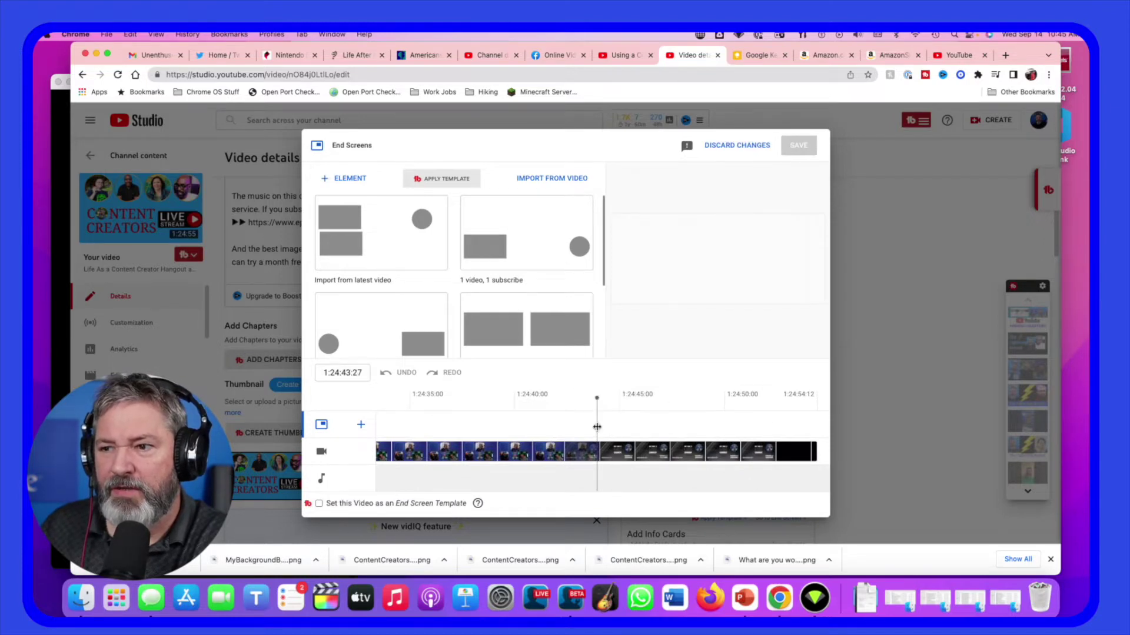
pyautogui.click(605, 429)
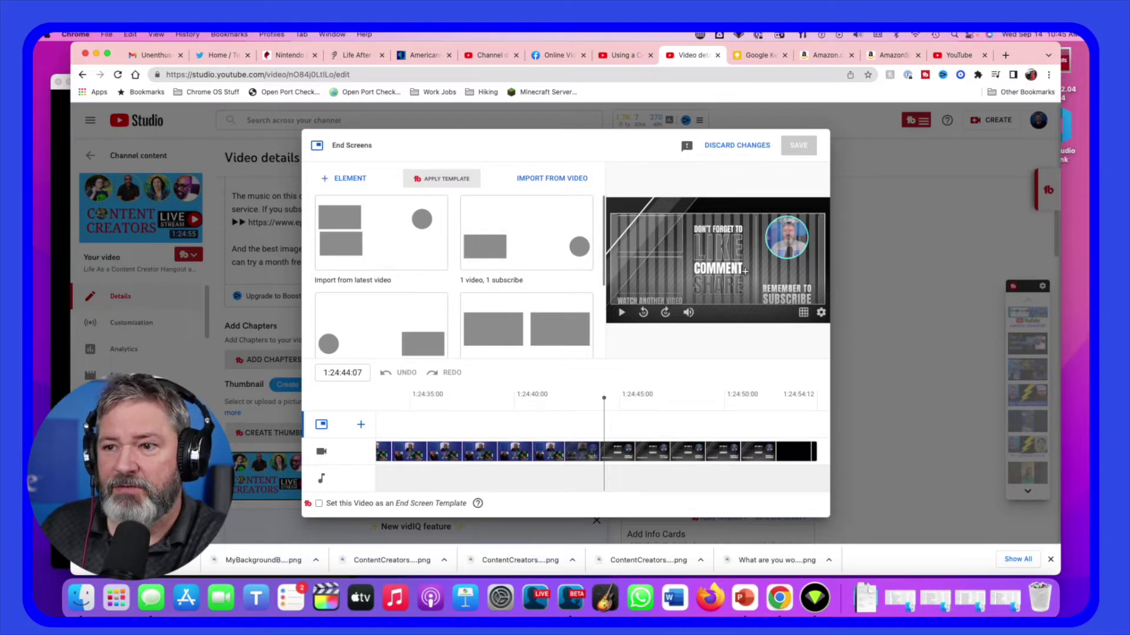
pyautogui.moveTo(604, 399); pyautogui.dragTo(575, 399)
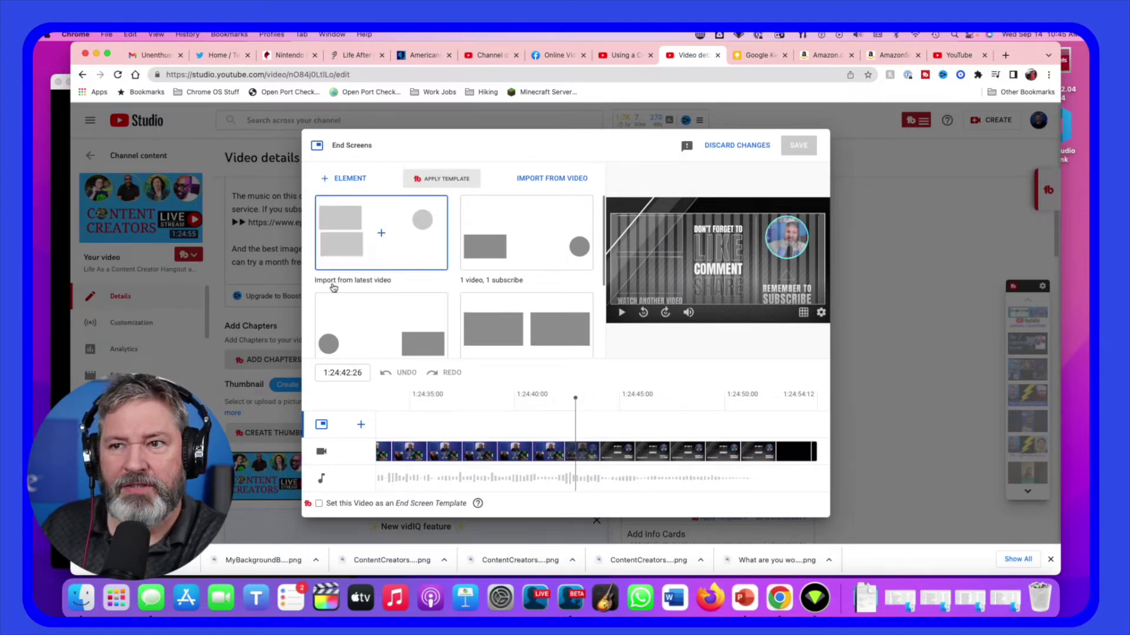
pyautogui.scroll(-3, 364, 283)
pyautogui.scroll(-1, 397, 300)
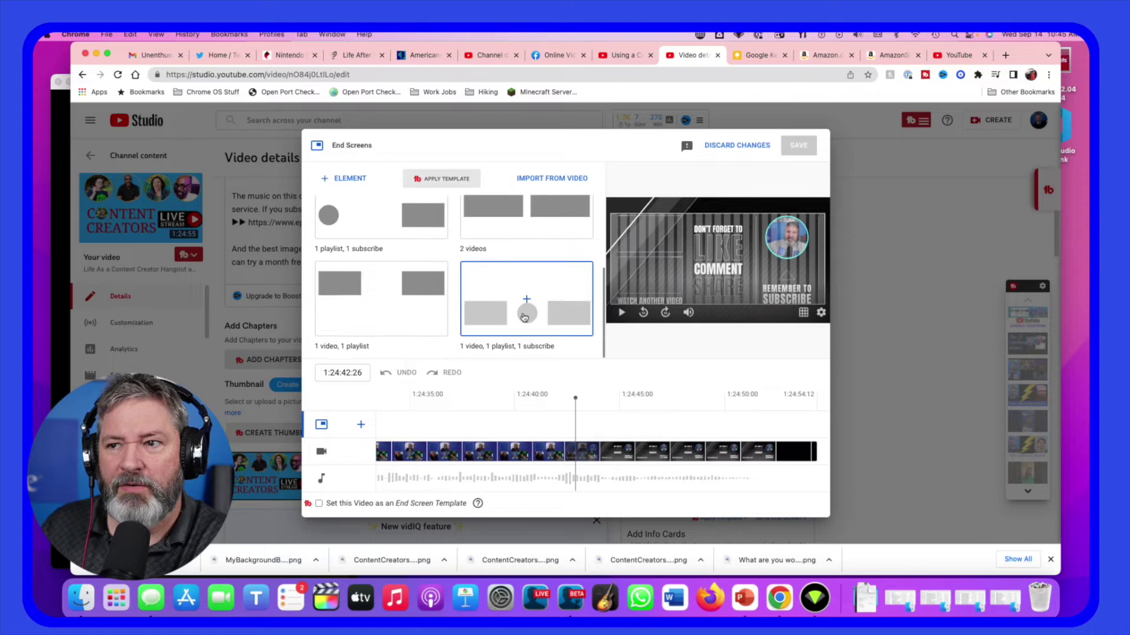
pyautogui.moveTo(526, 301)
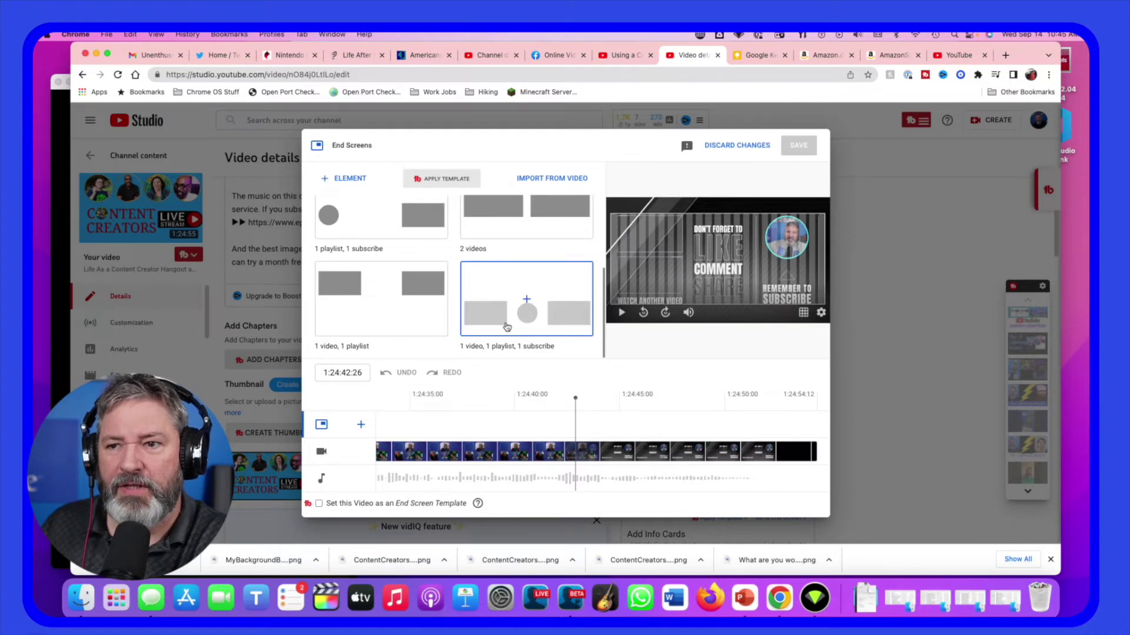
pyautogui.scroll(2, 376, 304)
pyautogui.scroll(2, 377, 265)
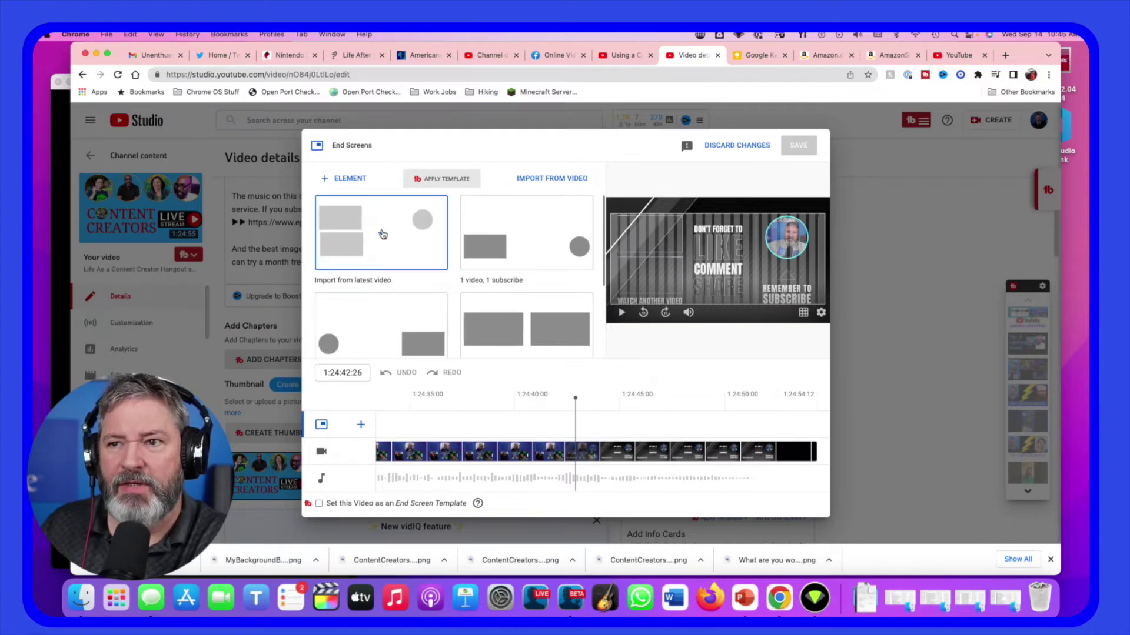
pyautogui.click(381, 234)
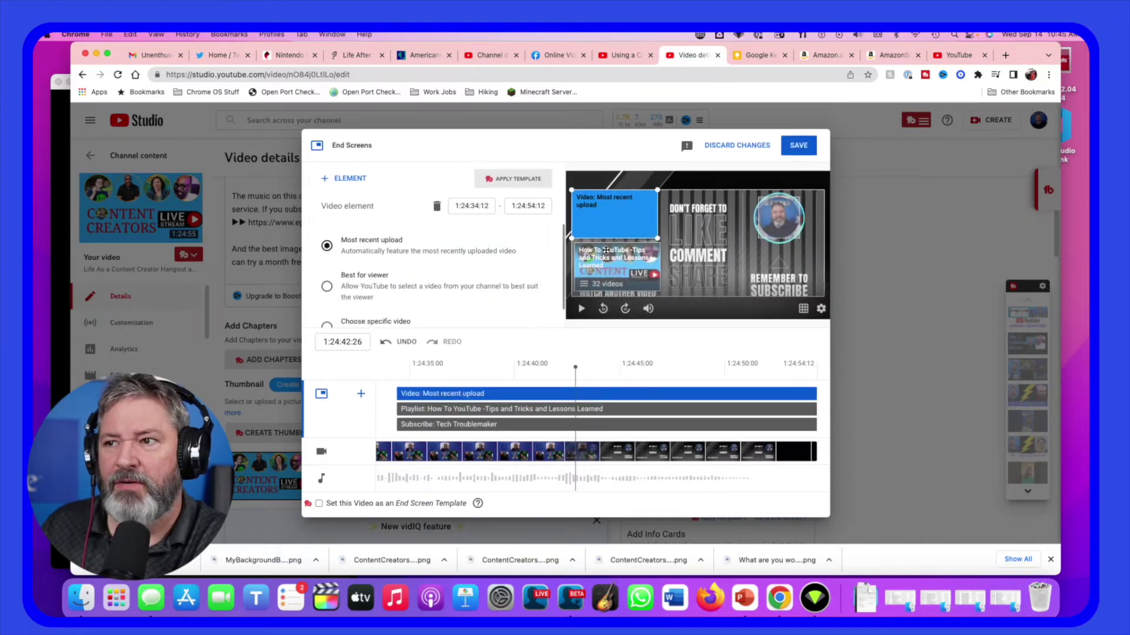
pyautogui.click(614, 280)
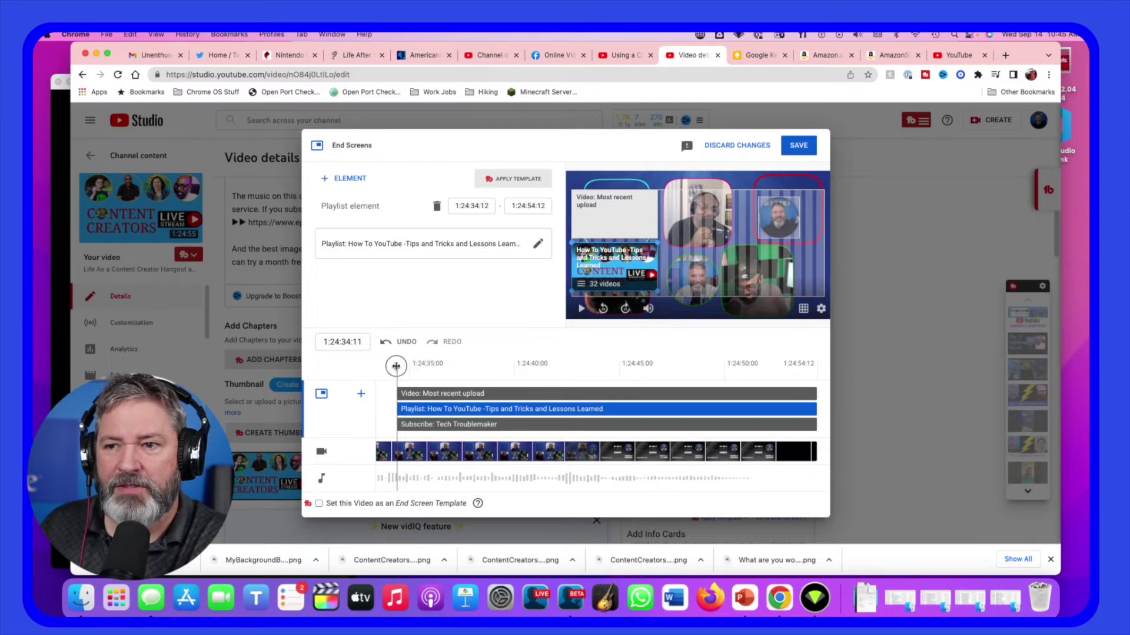
# Delay the most recent upload, playlist and subscribe elements to start at the outro, about 1:24:43.
pyautogui.moveTo(397, 368); pyautogui.dragTo(488, 365)
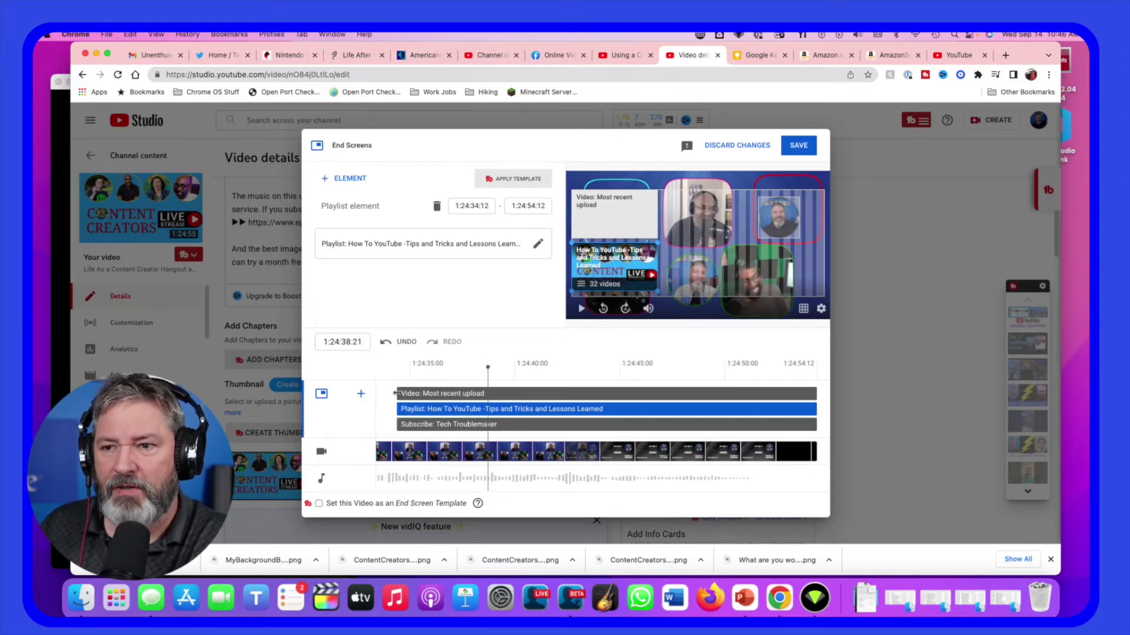
pyautogui.moveTo(393, 394); pyautogui.dragTo(594, 393)
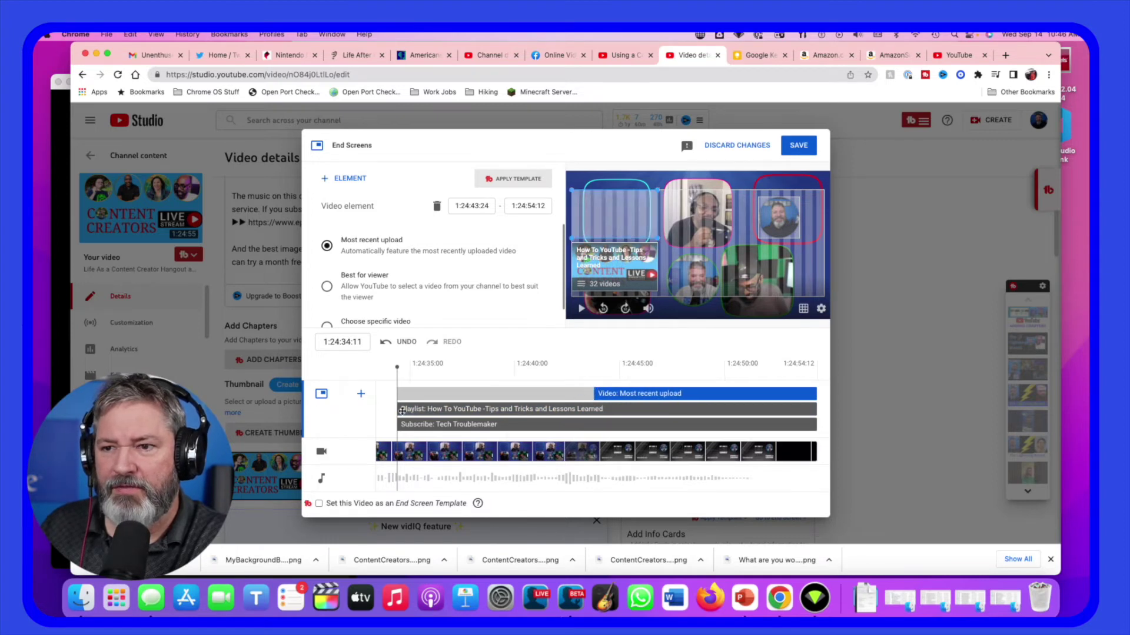
pyautogui.moveTo(394, 369); pyautogui.dragTo(565, 367)
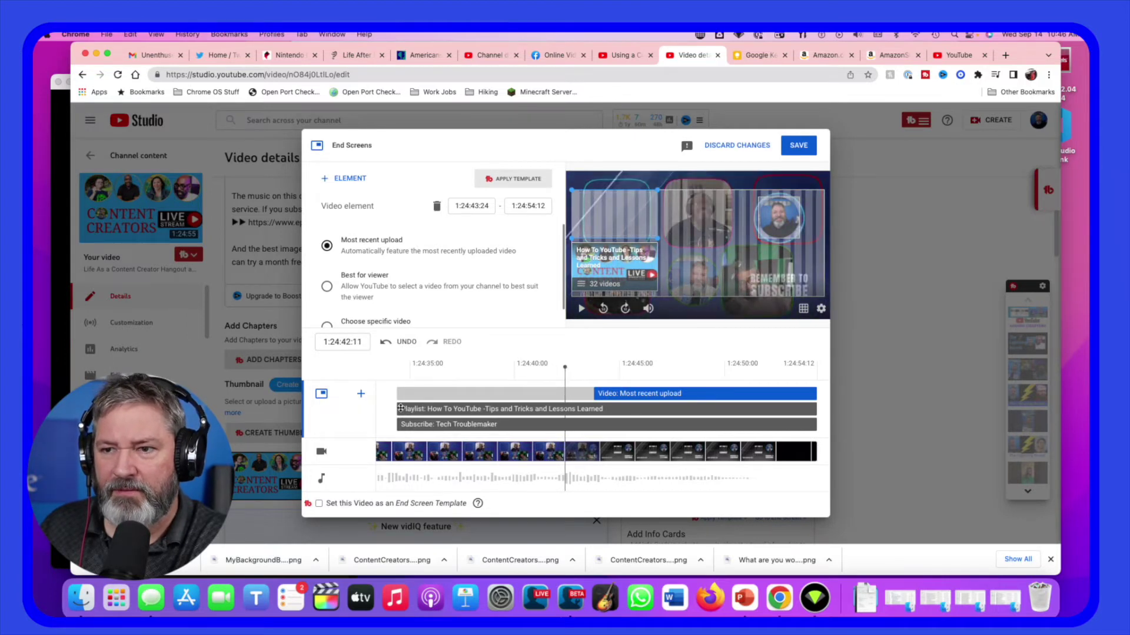
pyautogui.moveTo(397, 409); pyautogui.dragTo(595, 409)
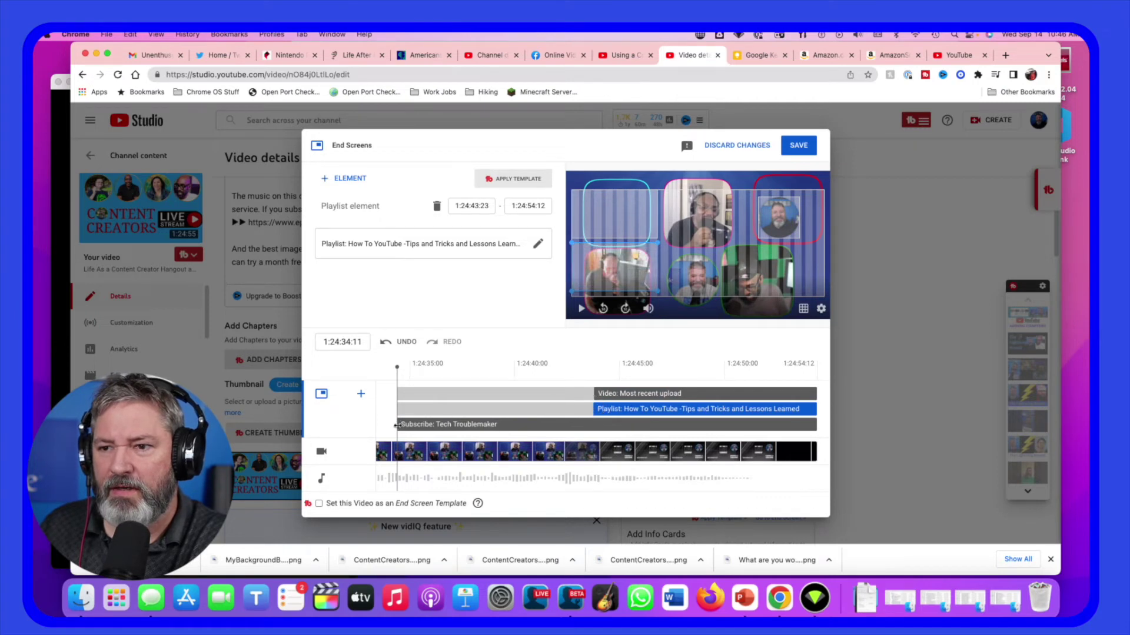
pyautogui.moveTo(396, 426); pyautogui.dragTo(594, 424)
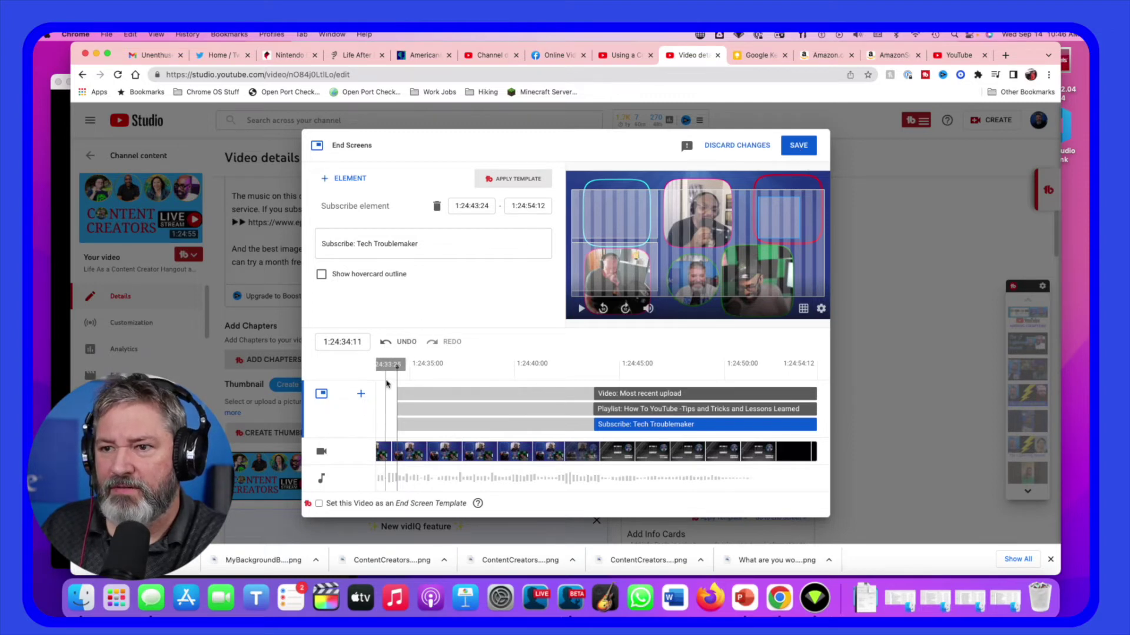
# Preview the outro end screen, save it, and watch the replay on YouTube.
pyautogui.moveTo(396, 371); pyautogui.dragTo(591, 376)
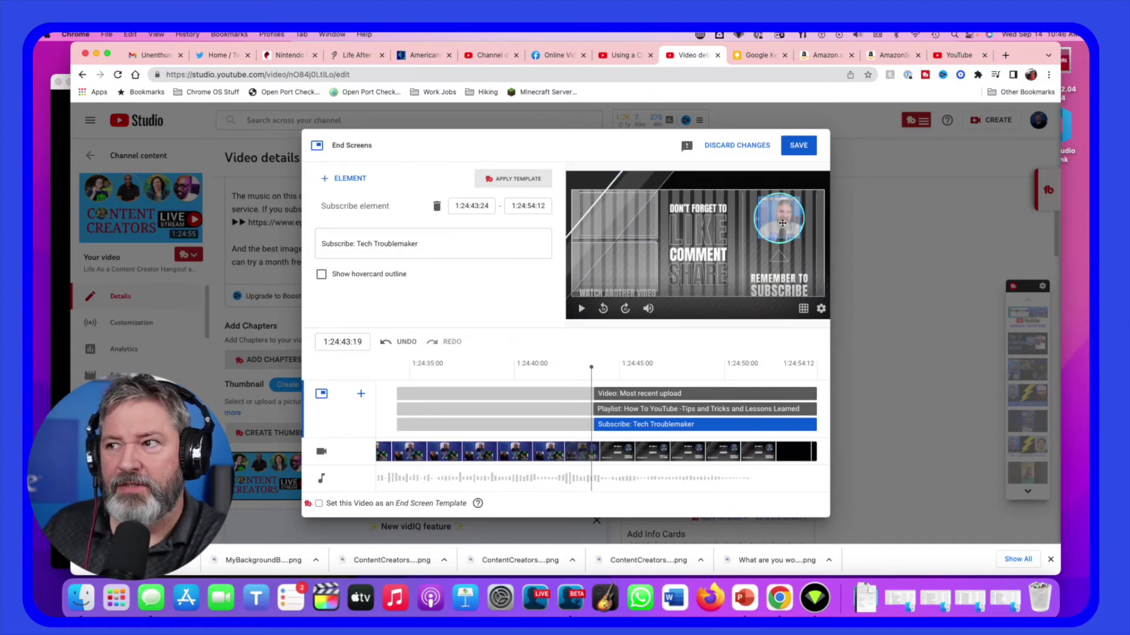
pyautogui.click(798, 147)
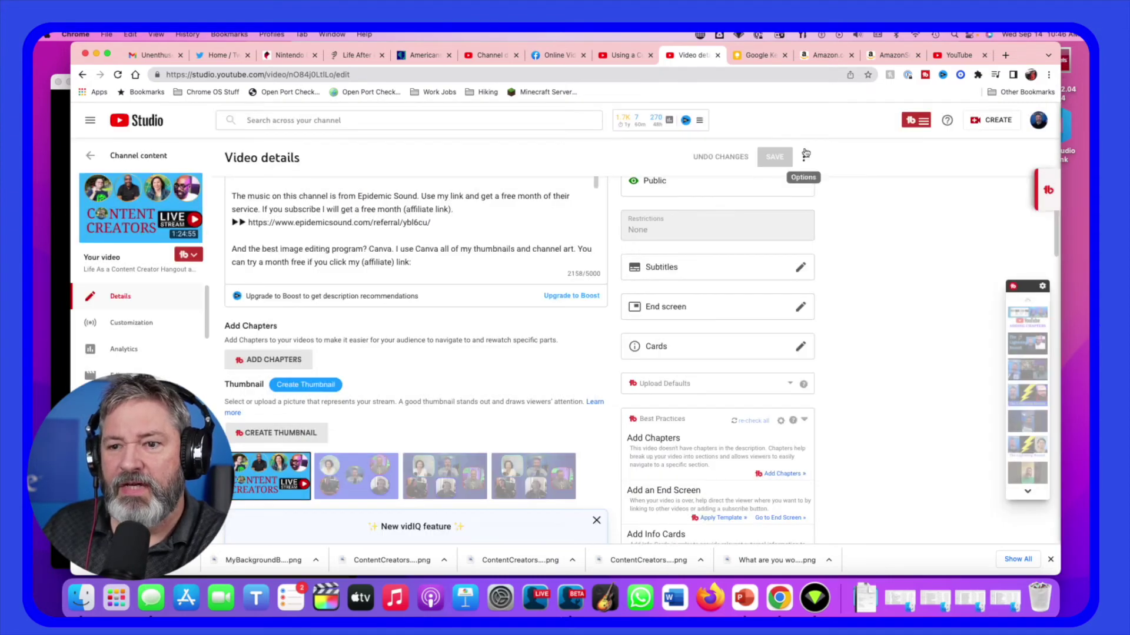
pyautogui.moveTo(141, 208)
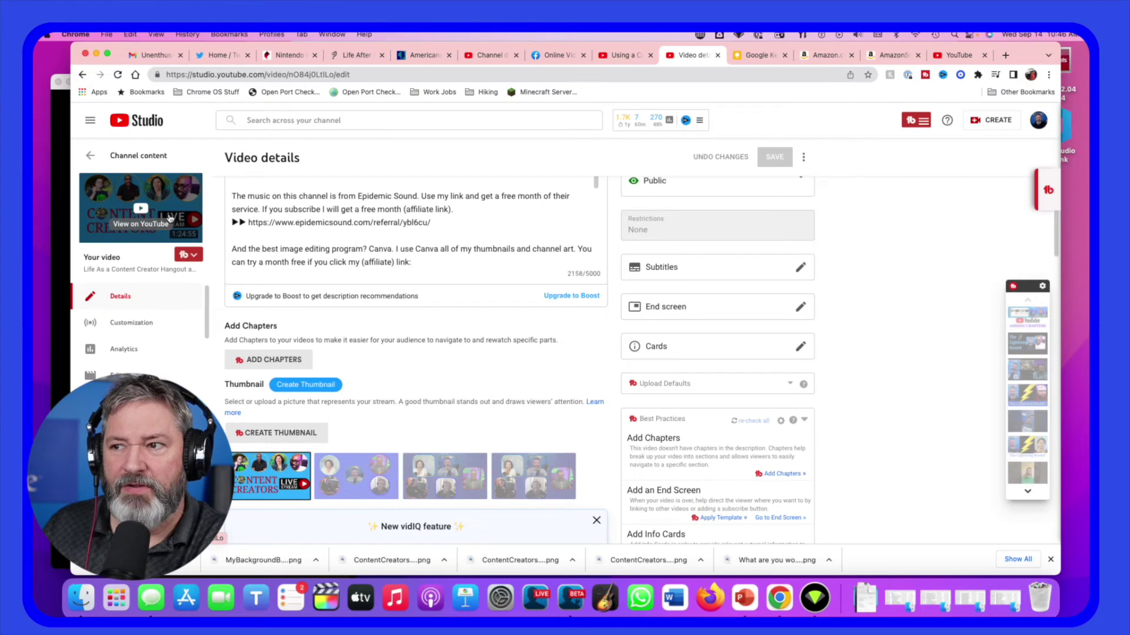
pyautogui.click(170, 217)
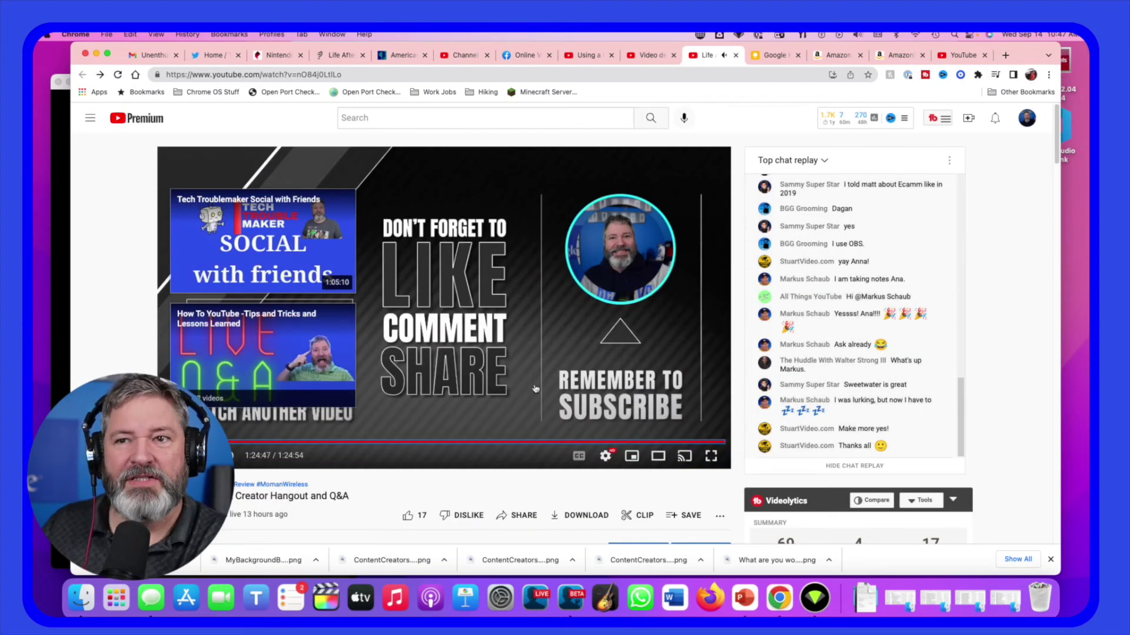
pyautogui.press('Left')
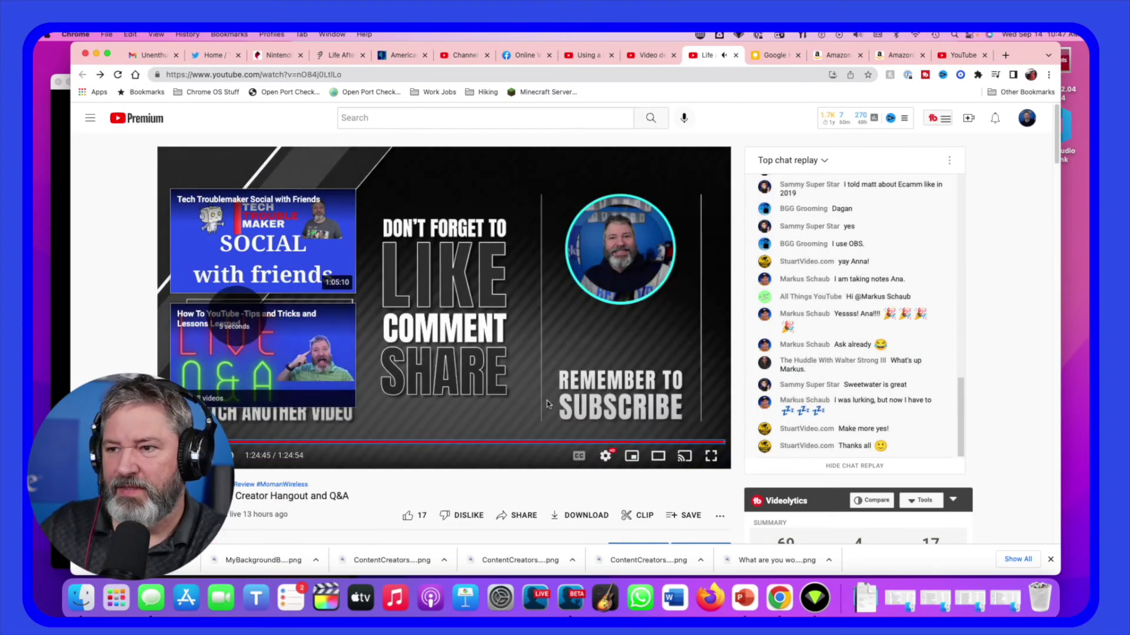